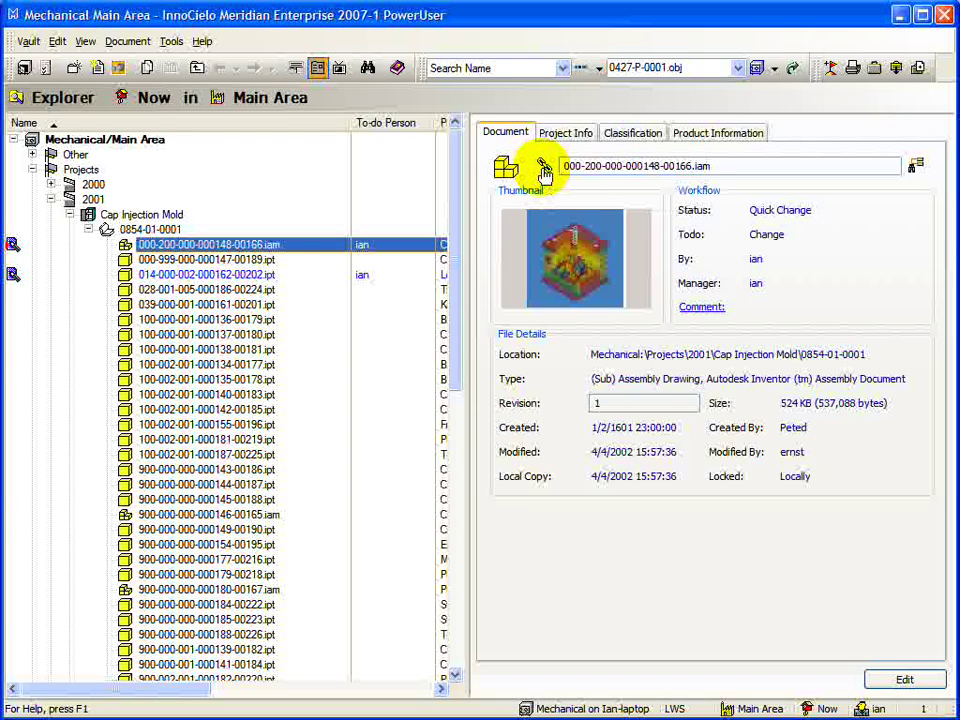
{"action": "left_click", "coordinate": [543, 170]}
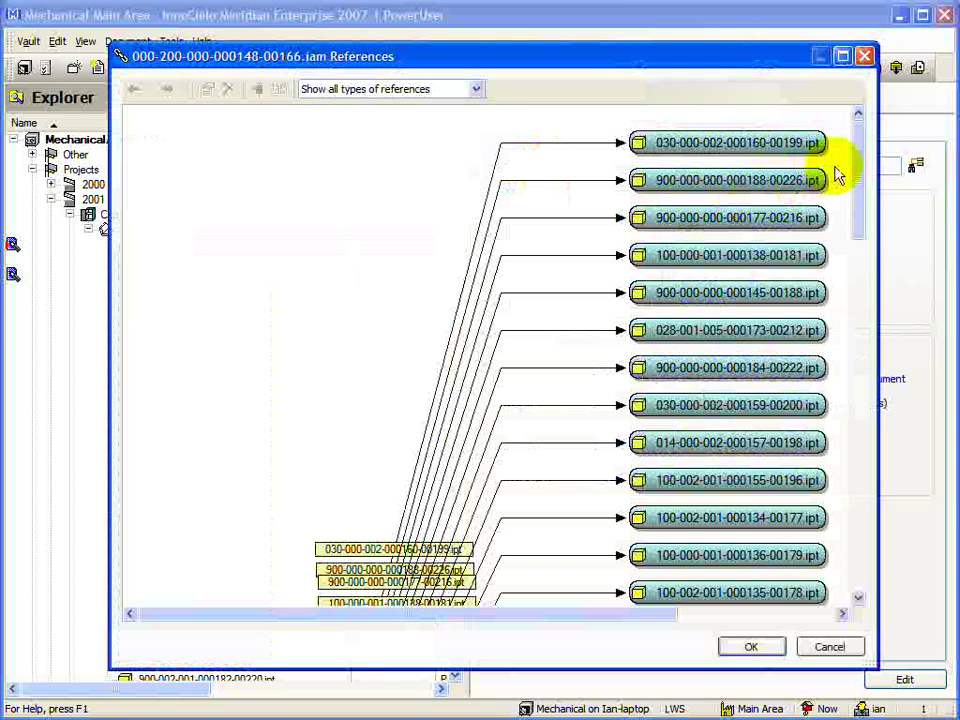
{"action": "left_click_drag", "start_coordinate": [857, 176], "coordinate": [857, 338]}
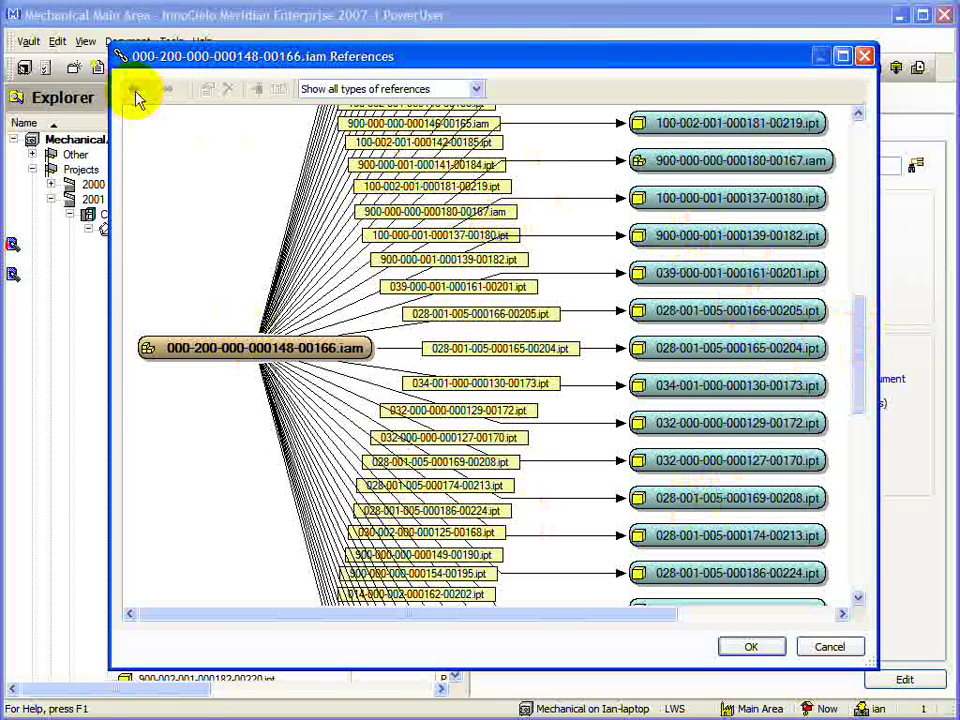
{"action": "left_click", "coordinate": [460, 90]}
{"action": "left_click", "coordinate": [556, 108]}
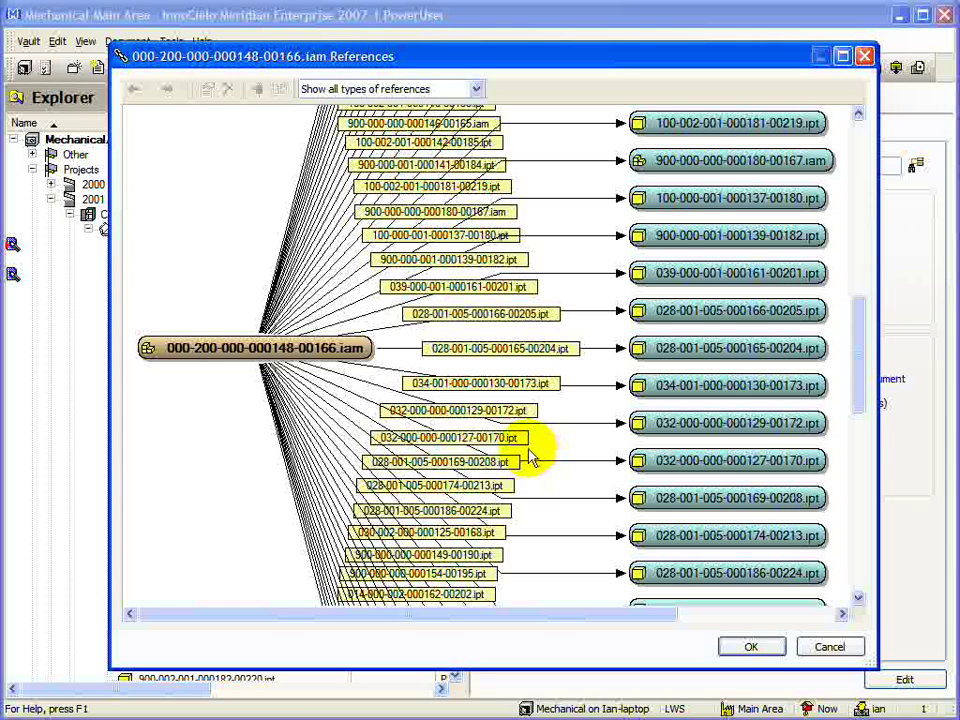
{"action": "left_click", "coordinate": [690, 352]}
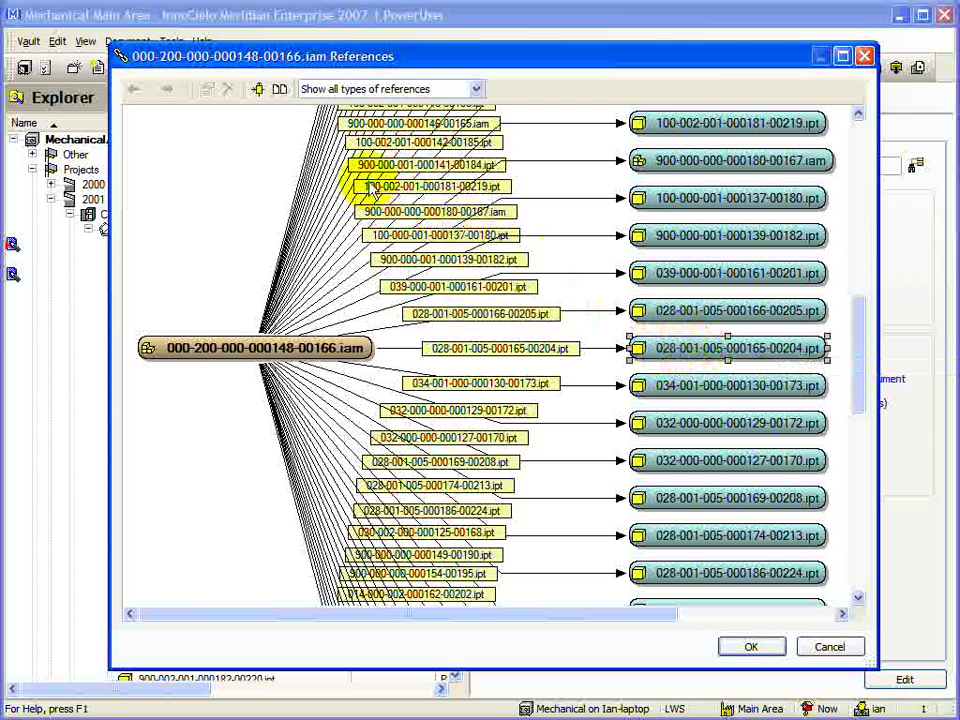
{"action": "left_click", "coordinate": [258, 90]}
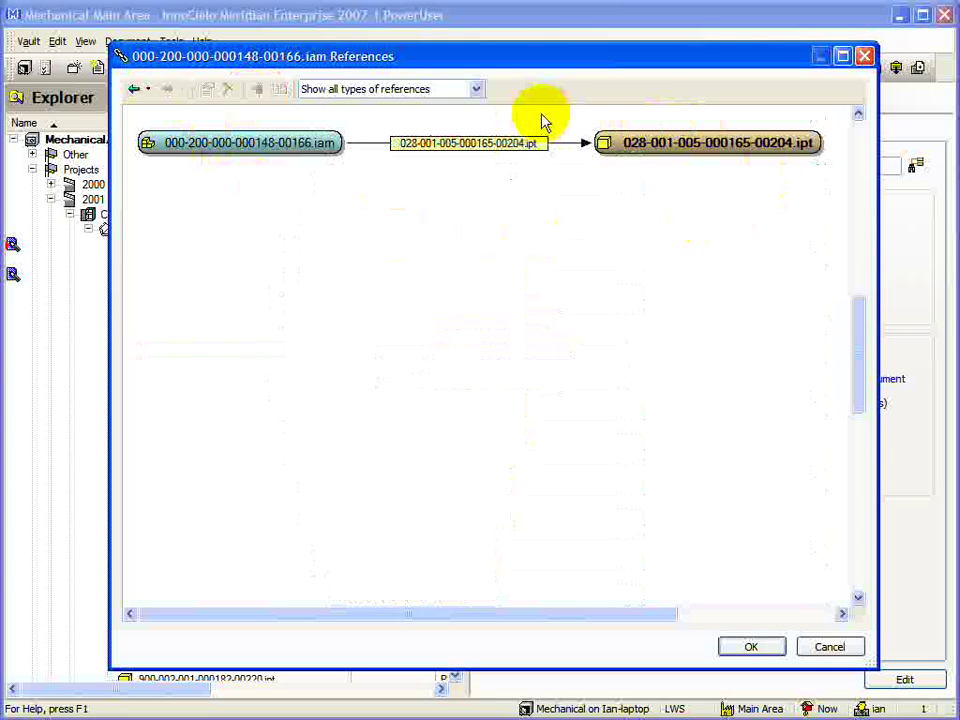
Step: Restore the full reference graph linking the assembly to all its .ipt parts
{"action": "left_click", "coordinate": [135, 90]}
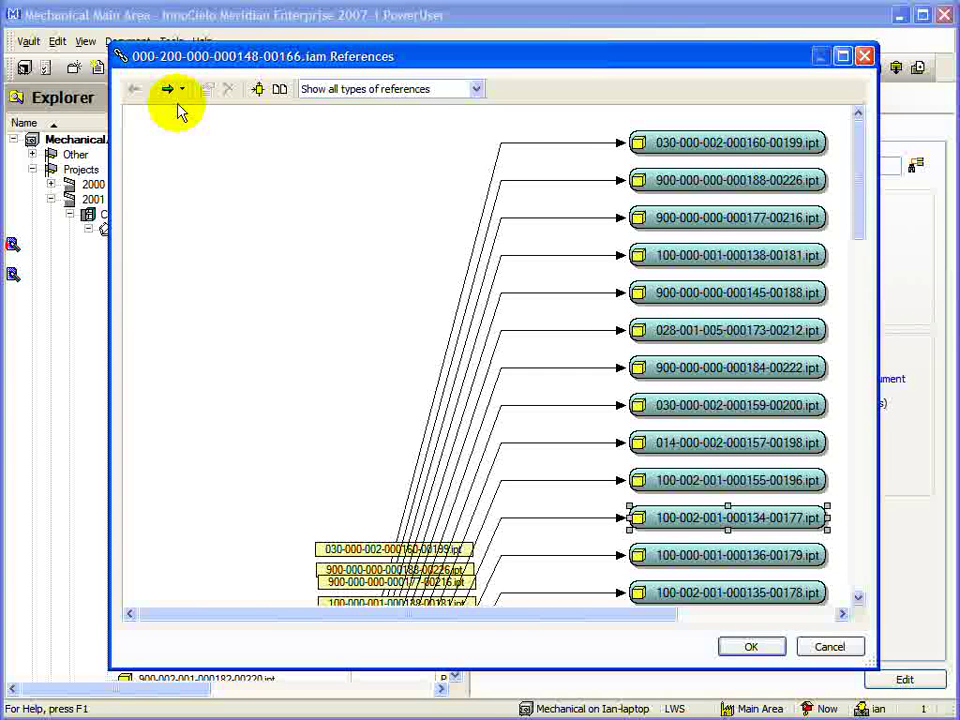
{"action": "left_click", "coordinate": [476, 89]}
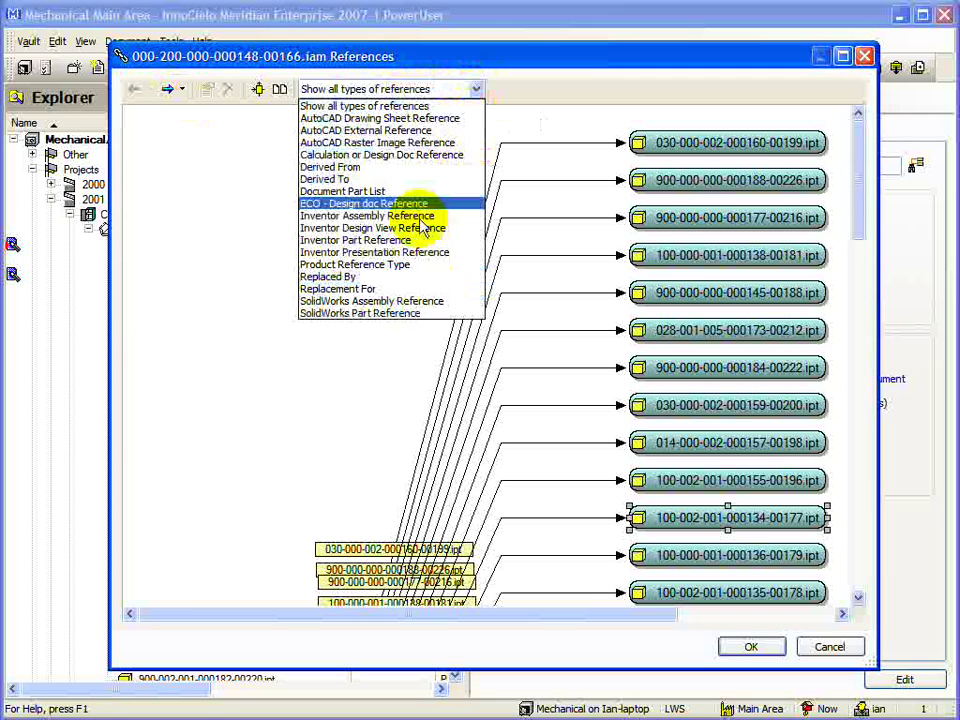
{"action": "left_click", "coordinate": [512, 90]}
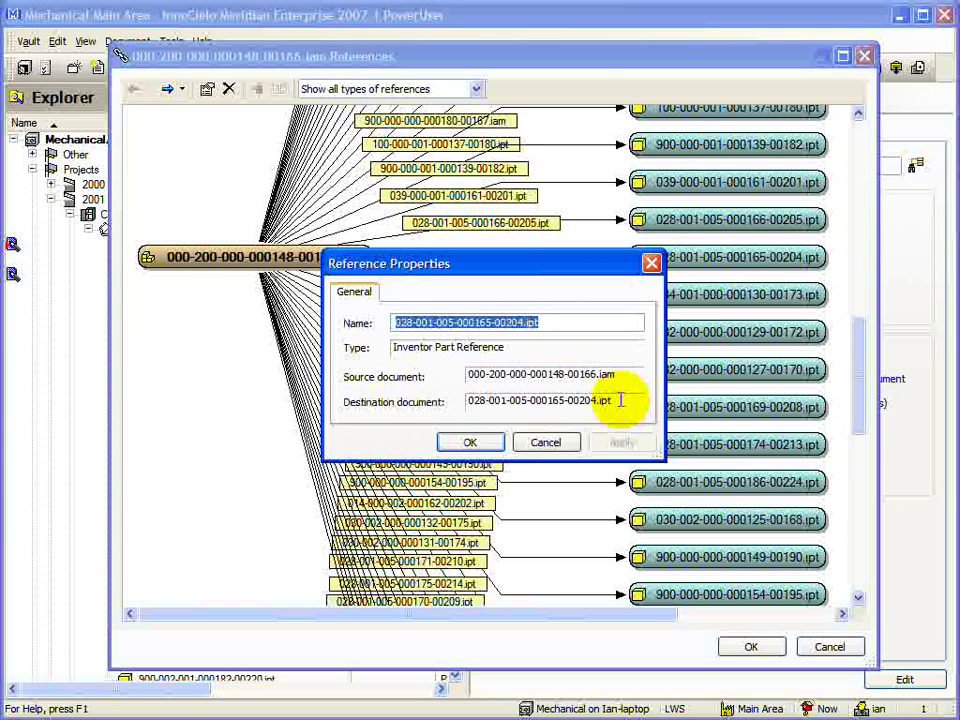
{"action": "left_click", "coordinate": [541, 443]}
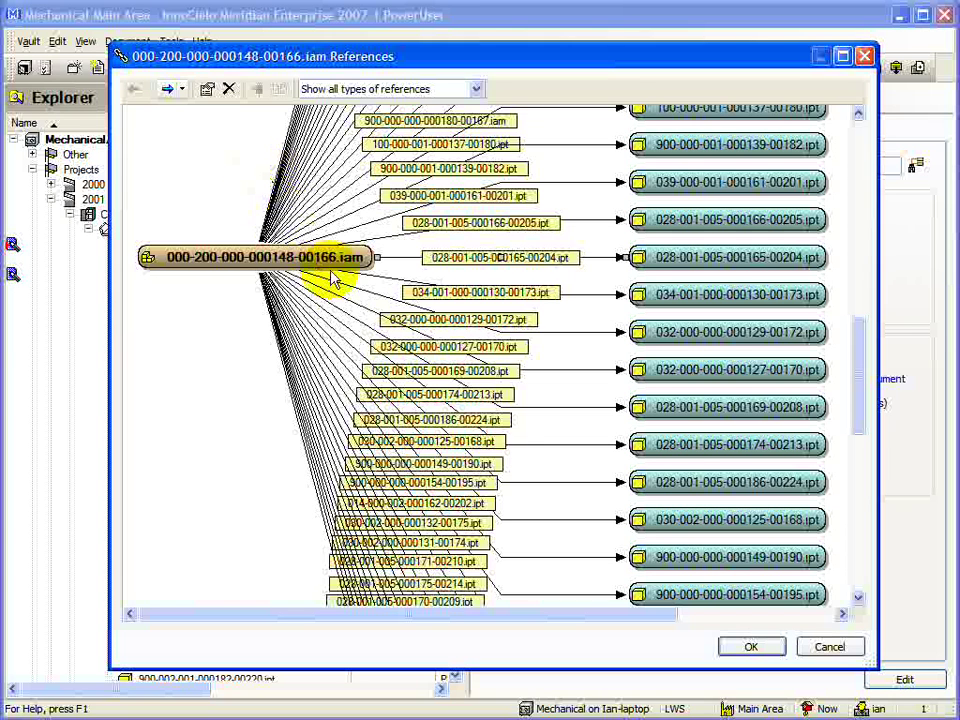
Step: Close the References window and bring up the Document menu for the assembly
{"action": "left_click", "coordinate": [814, 652]}
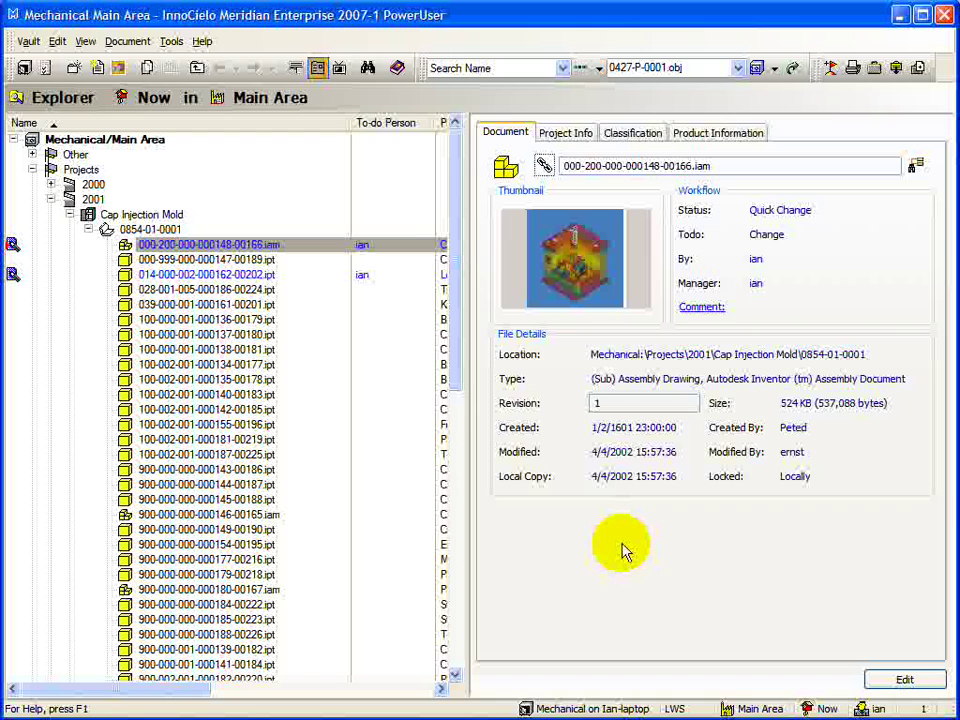
{"action": "left_click", "coordinate": [138, 46]}
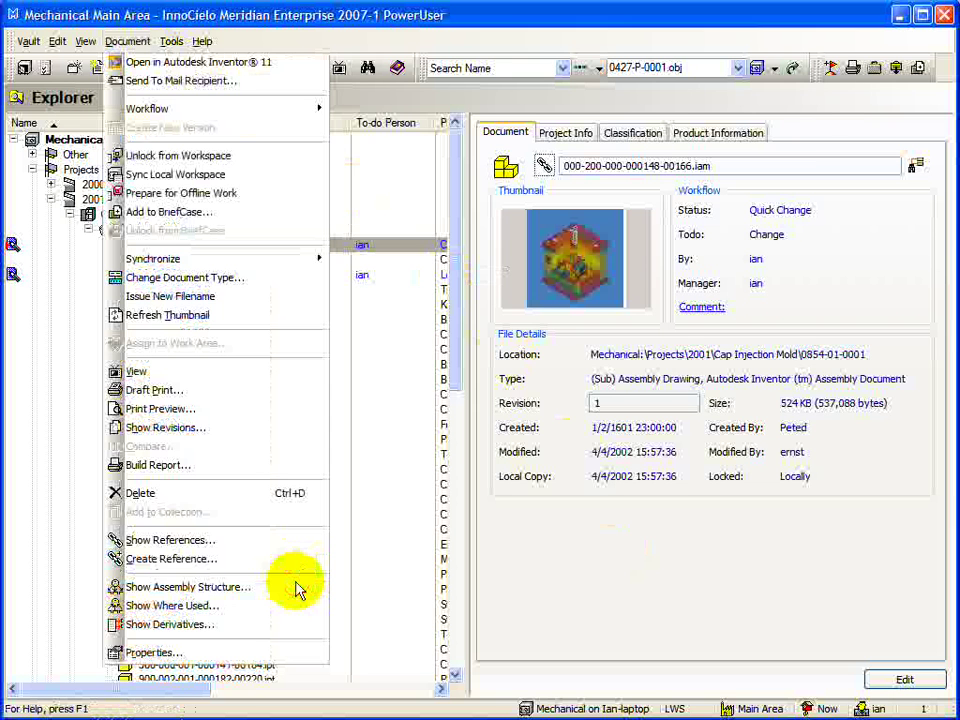
{"action": "left_click", "coordinate": [298, 589]}
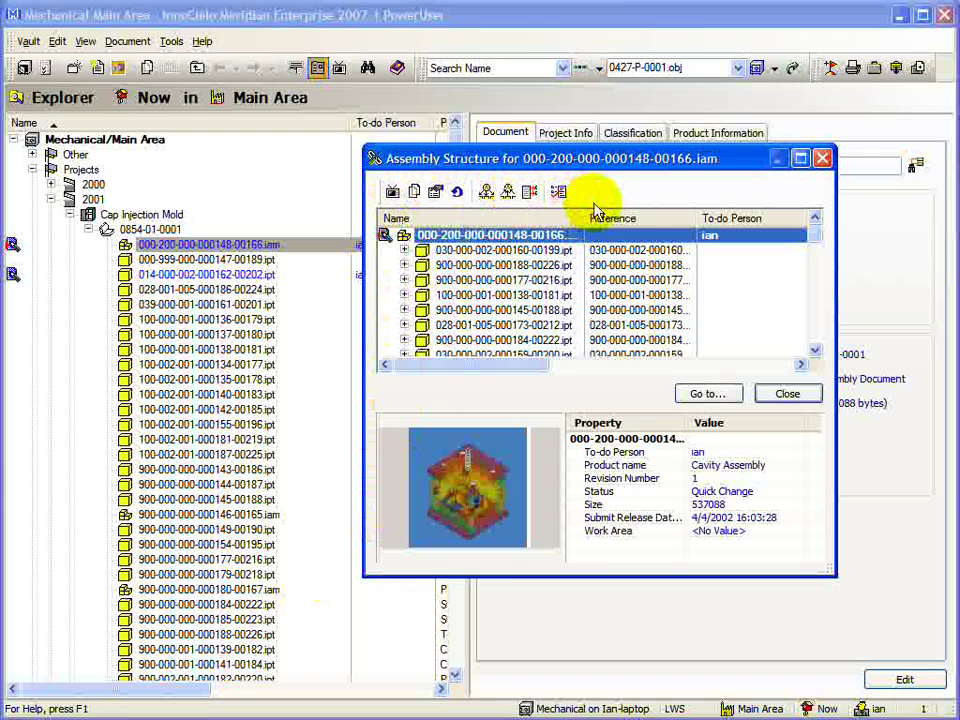
{"action": "scroll", "coordinate": [596, 210], "scroll_direction": "down", "scroll_amount": 3}
{"action": "left_click", "coordinate": [404, 280]}
{"action": "left_click", "coordinate": [404, 280]}
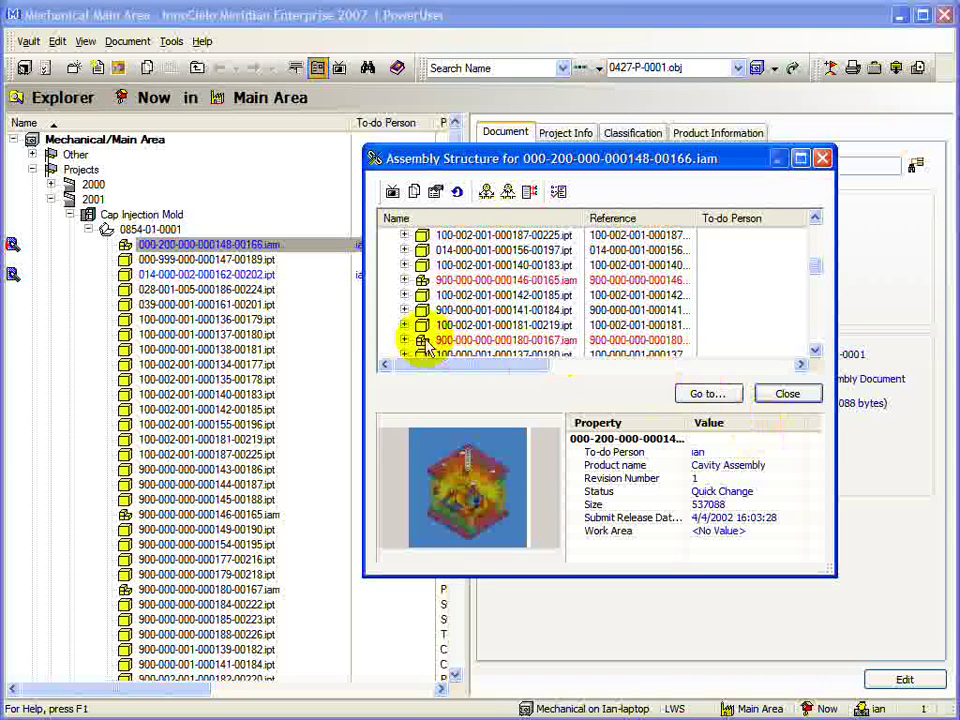
{"action": "left_click", "coordinate": [405, 340]}
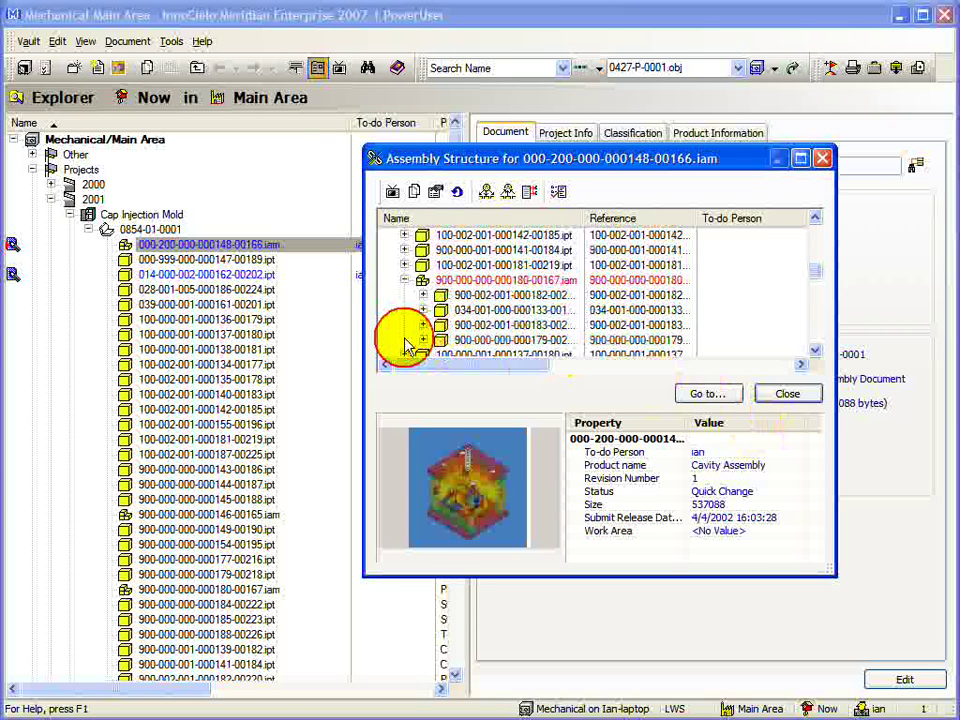
{"action": "left_click", "coordinate": [405, 280]}
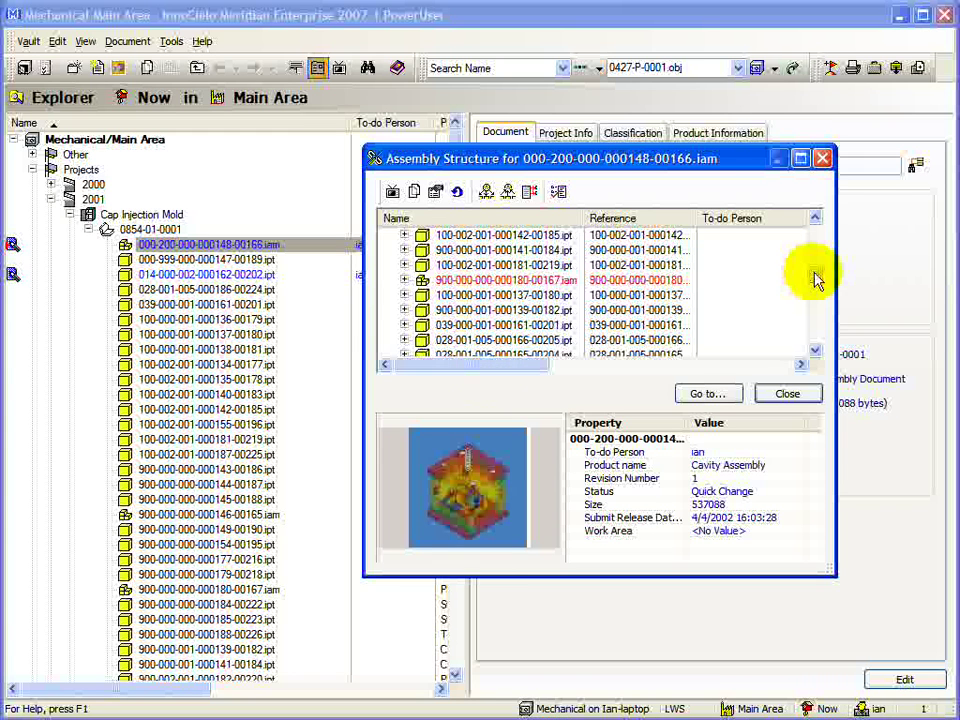
{"action": "left_click_drag", "start_coordinate": [814, 272], "coordinate": [817, 245]}
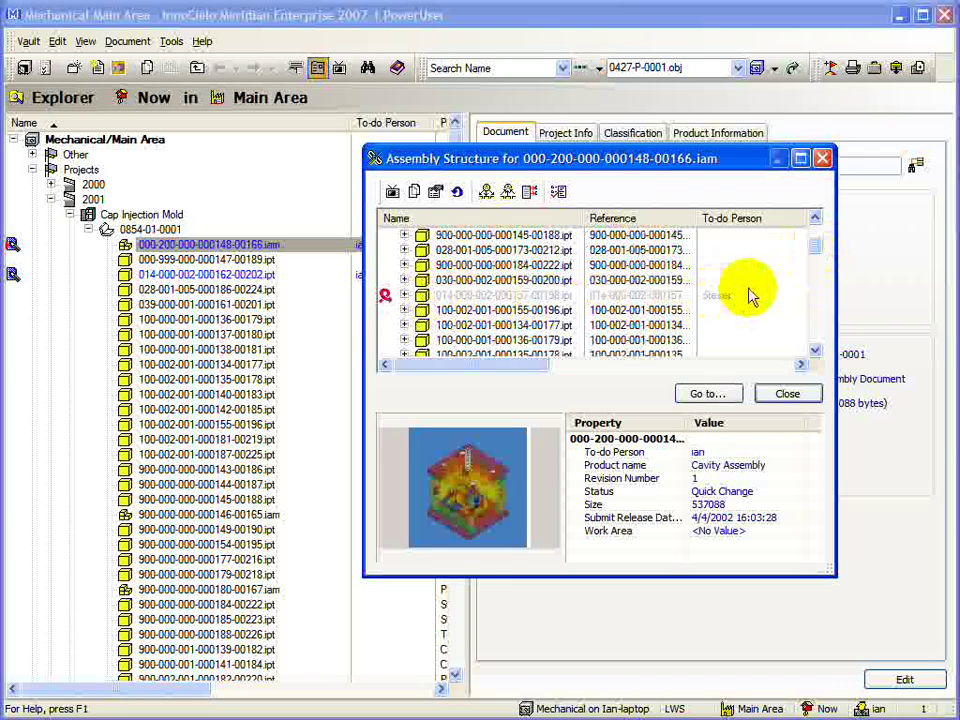
{"action": "left_click_drag", "start_coordinate": [817, 252], "coordinate": [817, 236]}
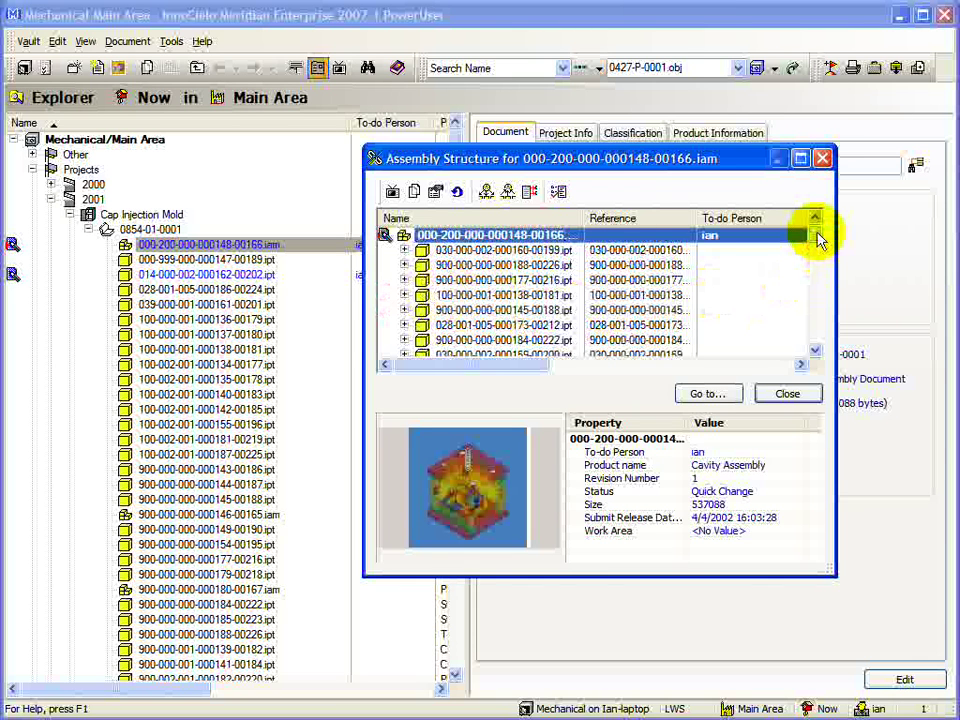
{"action": "left_click", "coordinate": [436, 264]}
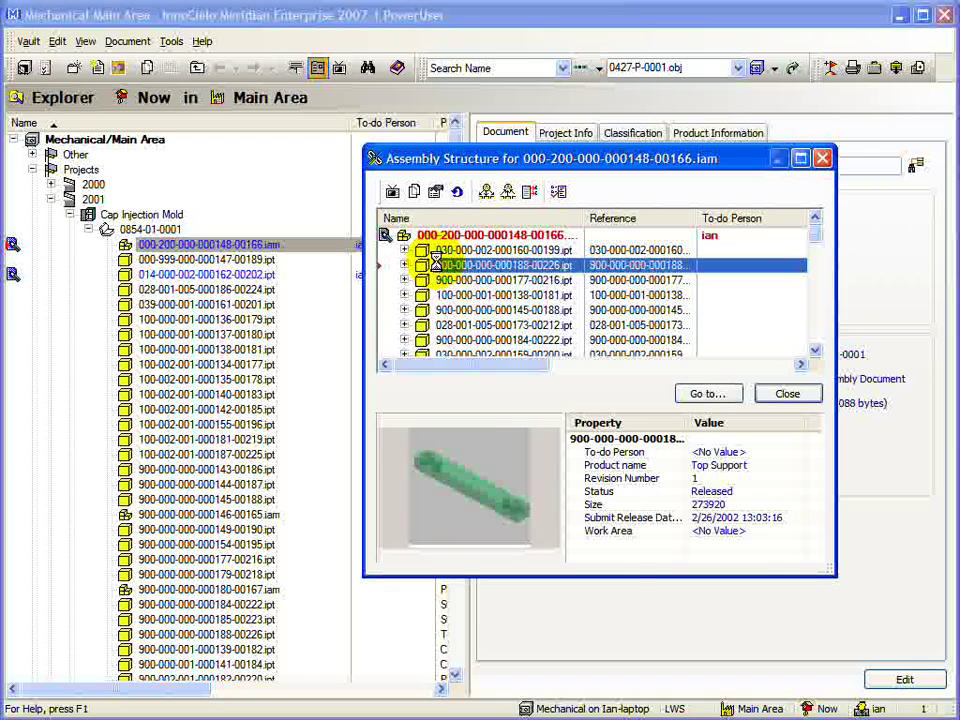
{"action": "right_click", "coordinate": [436, 264]}
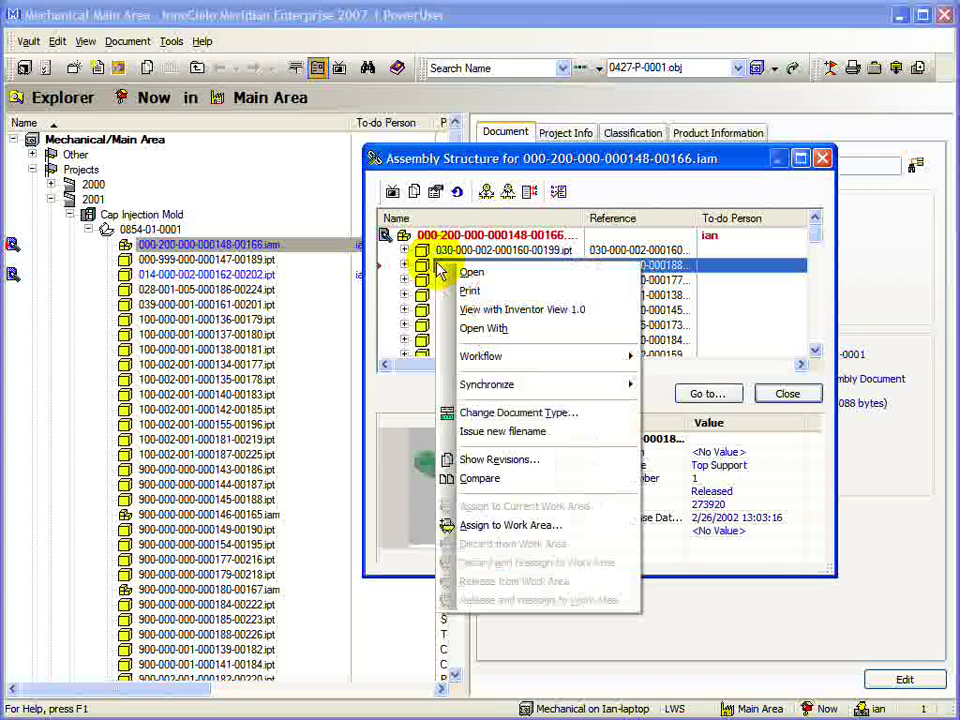
{"action": "mouse_move", "coordinate": [558, 360]}
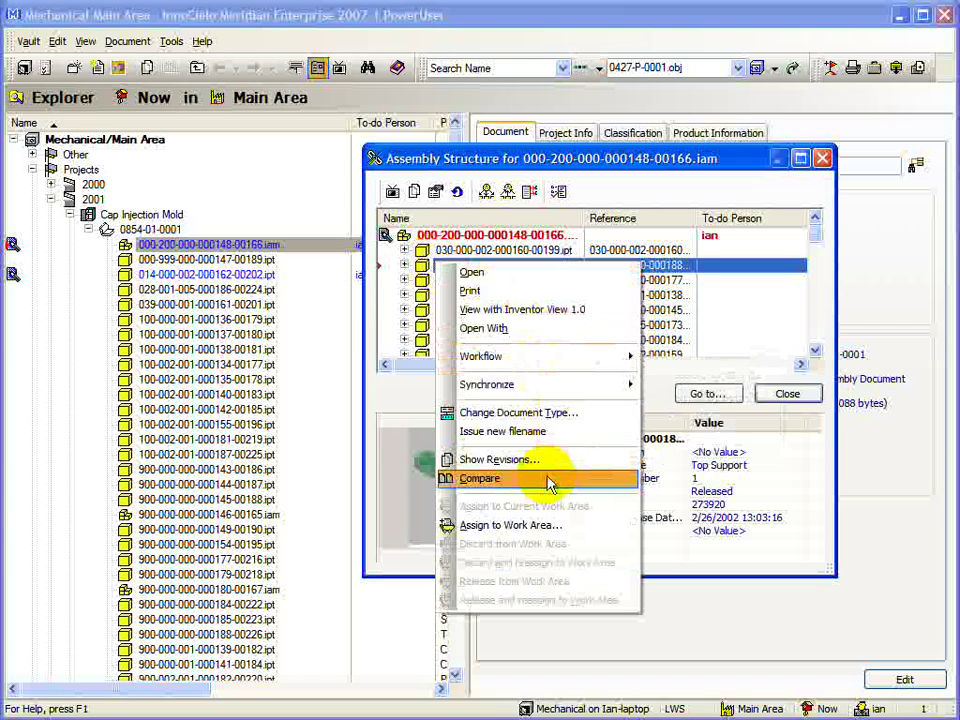
Step: Dismiss the menu, view the Top Support part in the 3D viewer, then close it
{"action": "left_click", "coordinate": [548, 480]}
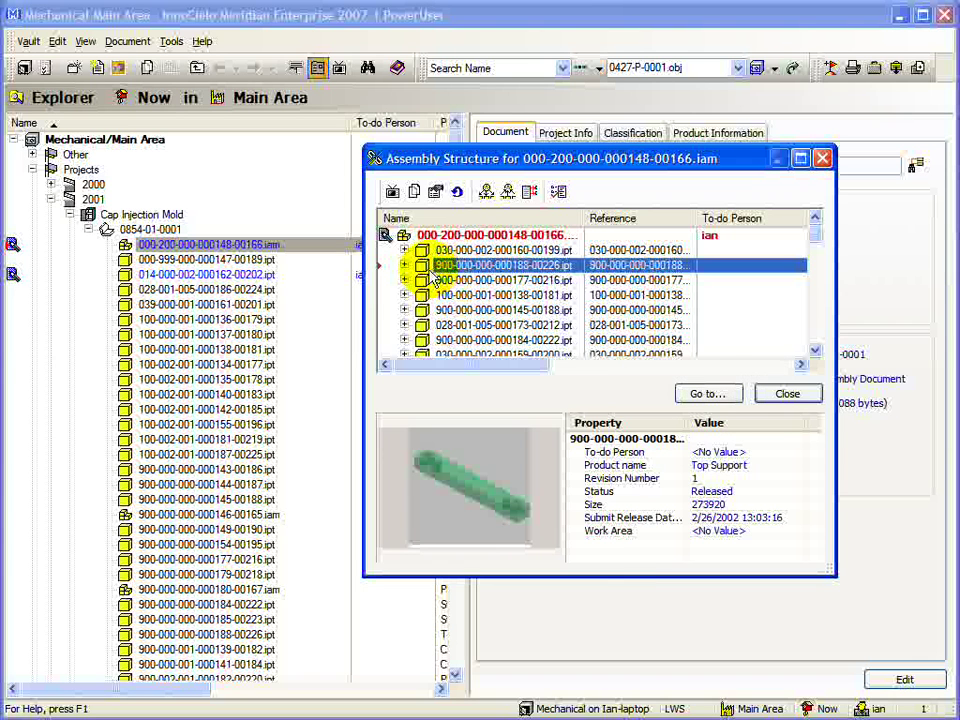
{"action": "left_click", "coordinate": [394, 195]}
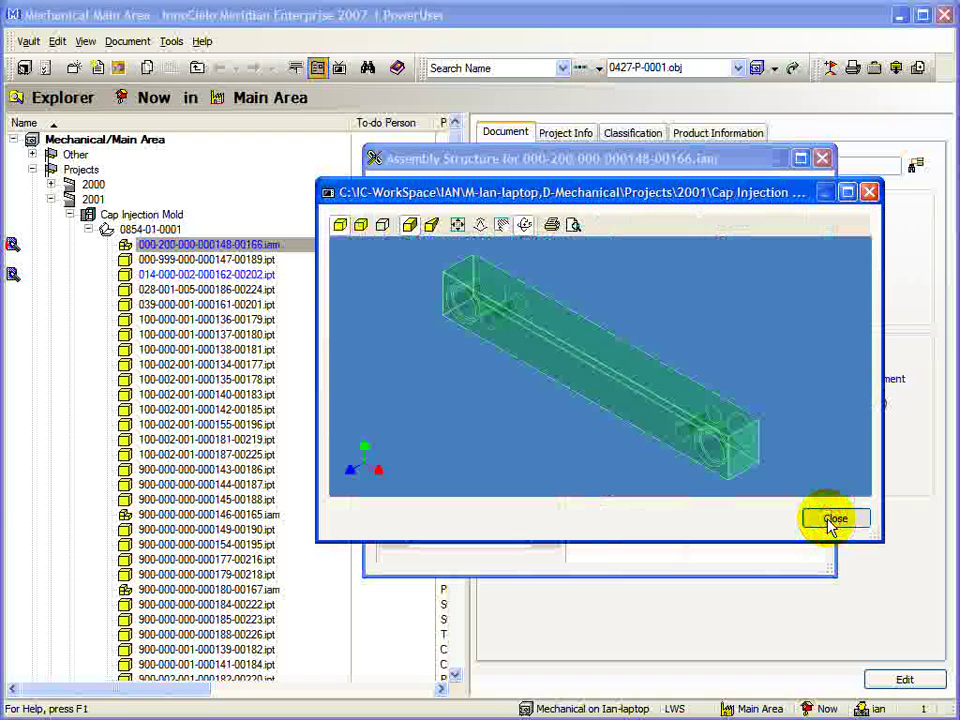
{"action": "left_click", "coordinate": [831, 520]}
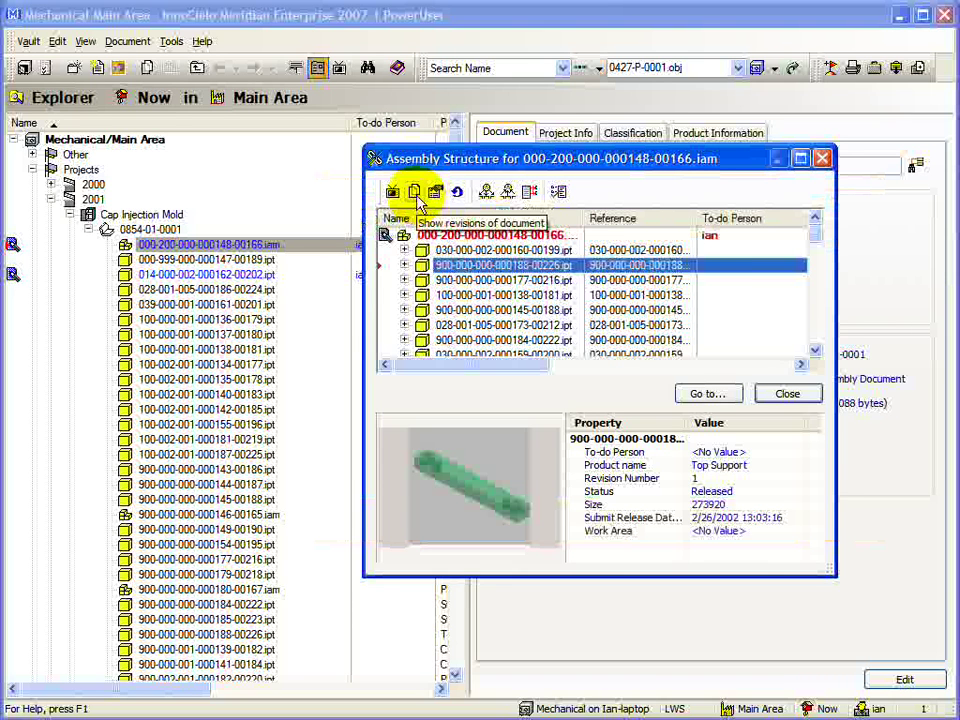
{"action": "left_click", "coordinate": [414, 193]}
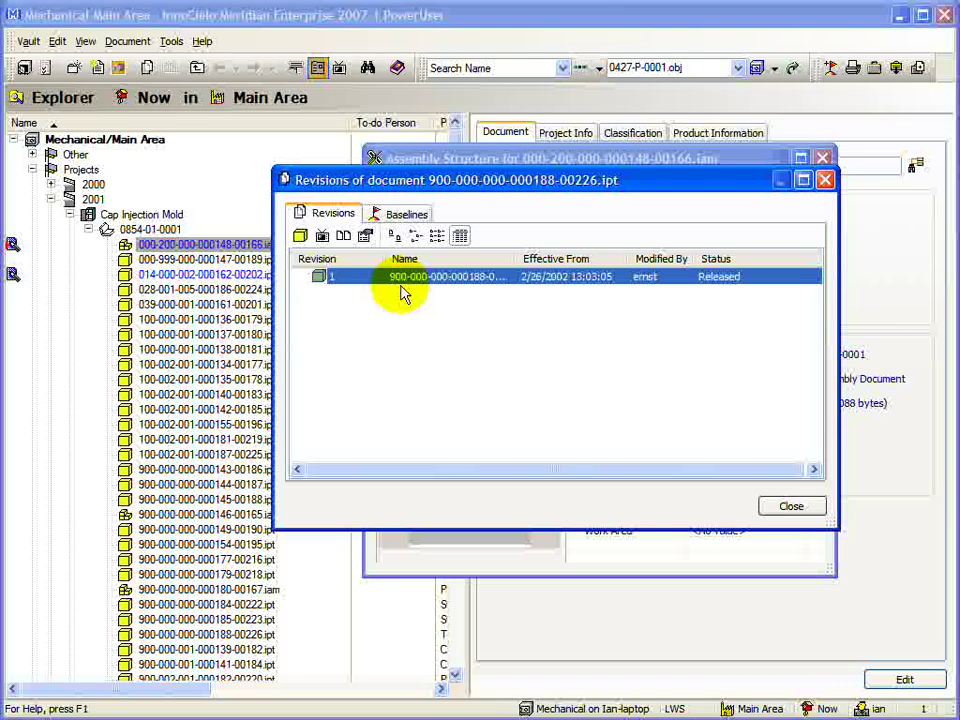
{"action": "left_click", "coordinate": [779, 507]}
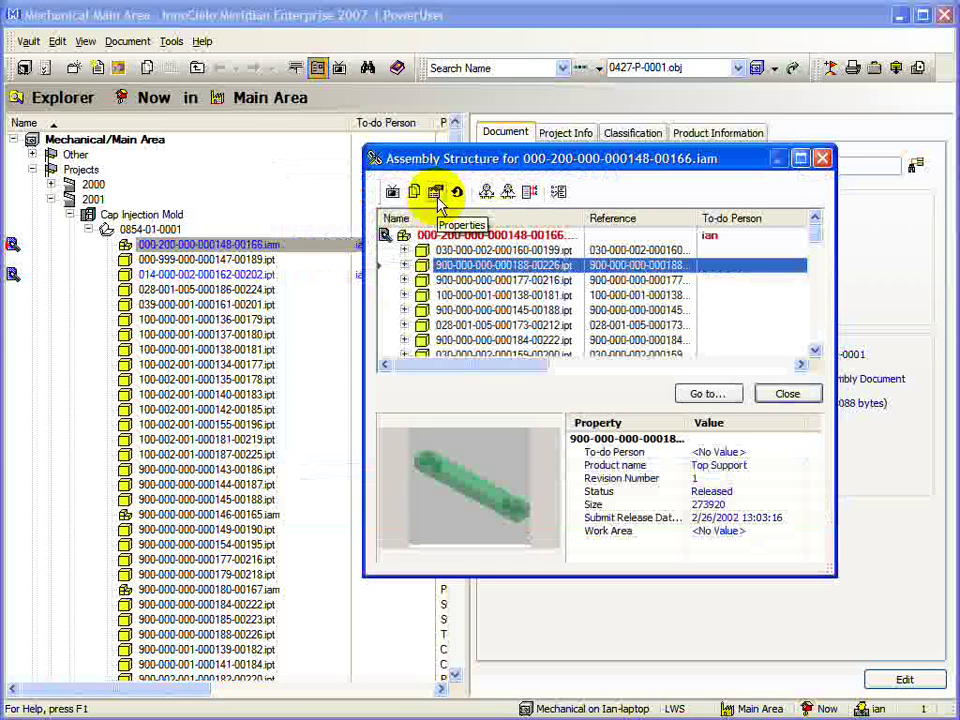
{"action": "left_click", "coordinate": [438, 195]}
{"action": "left_click", "coordinate": [375, 172]}
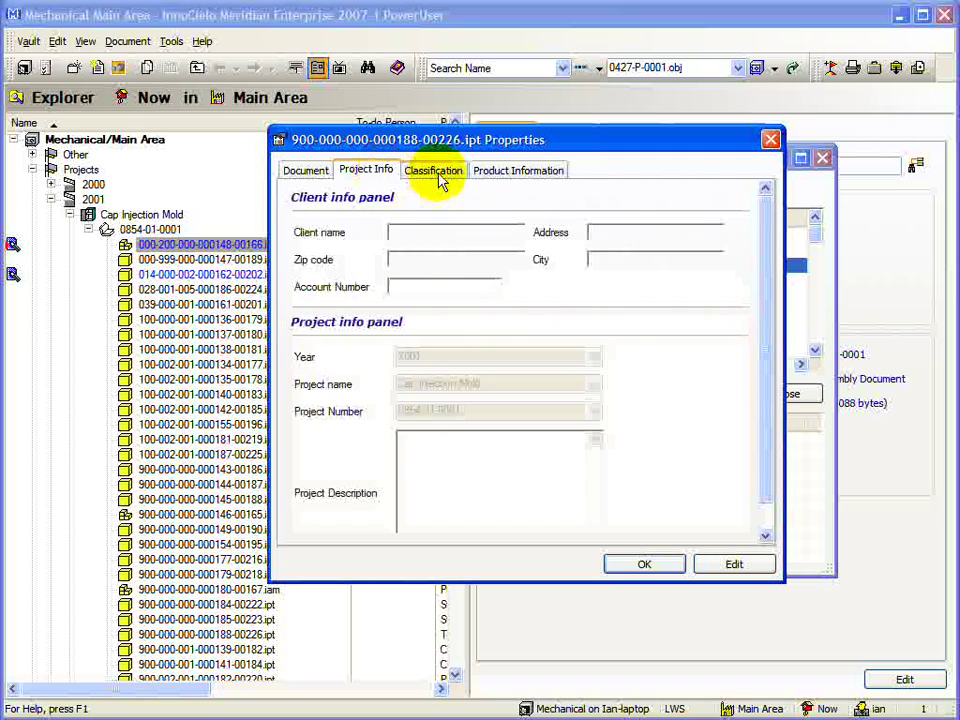
{"action": "left_click", "coordinate": [436, 172]}
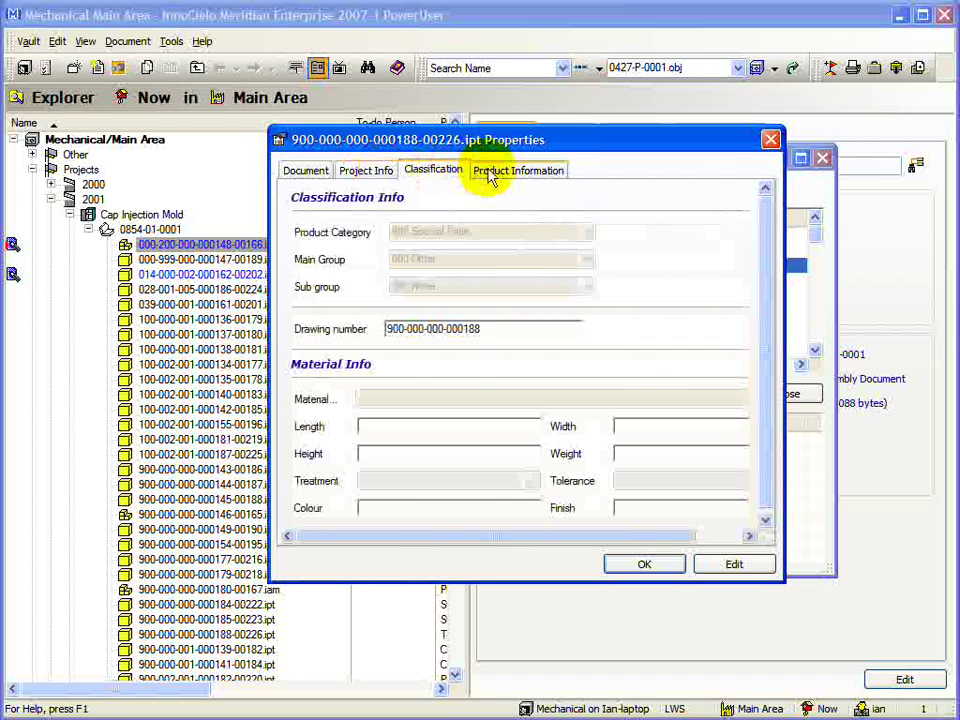
{"action": "left_click", "coordinate": [490, 175]}
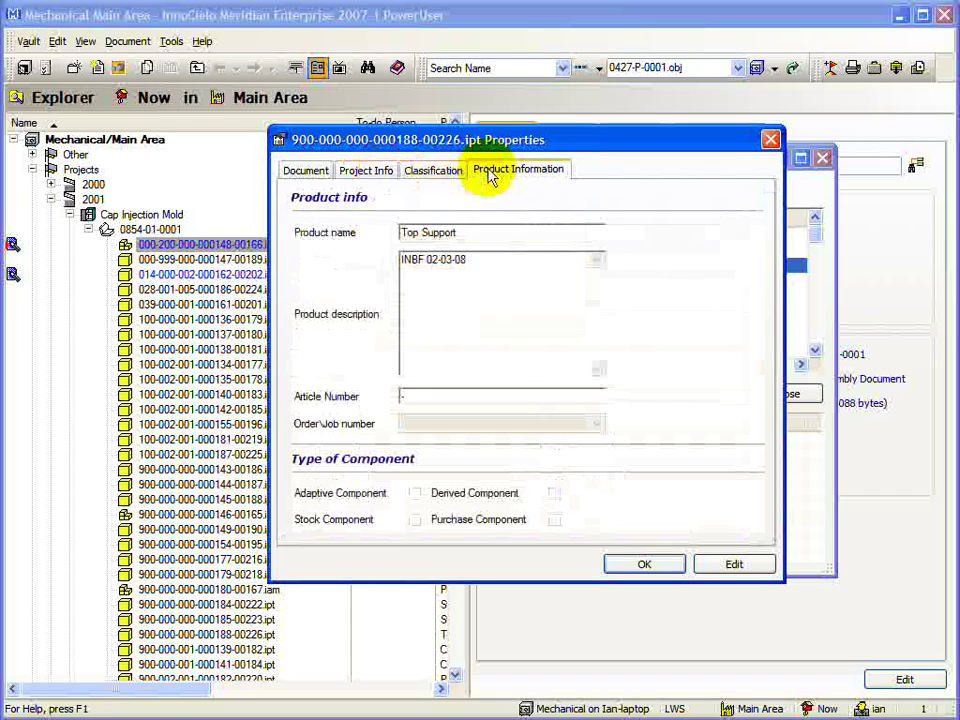
{"action": "left_click", "coordinate": [659, 566]}
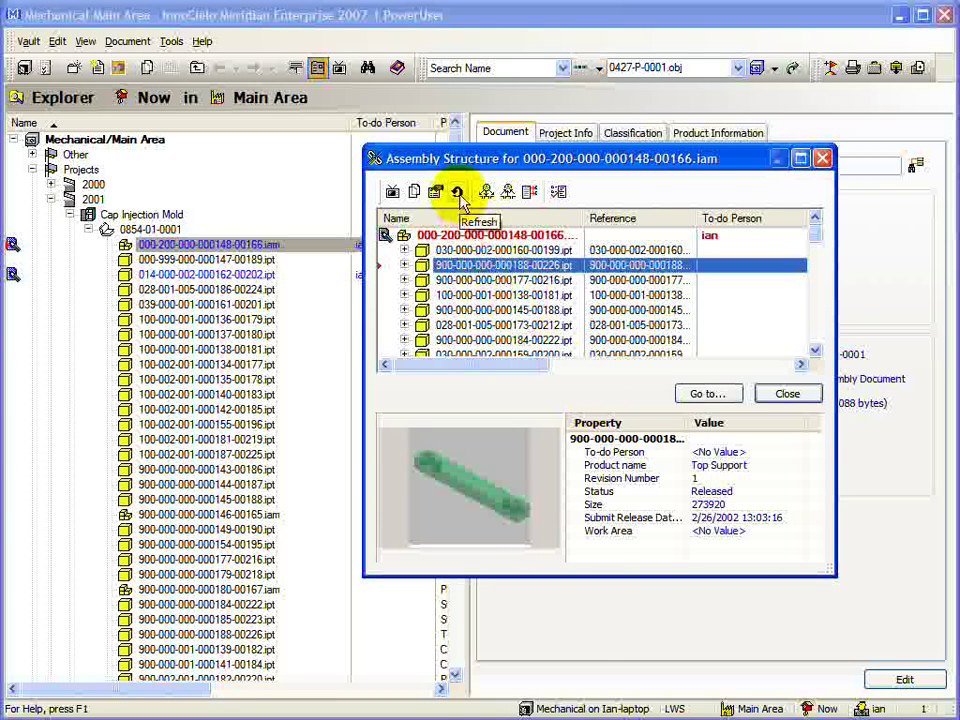
{"action": "left_click", "coordinate": [459, 196]}
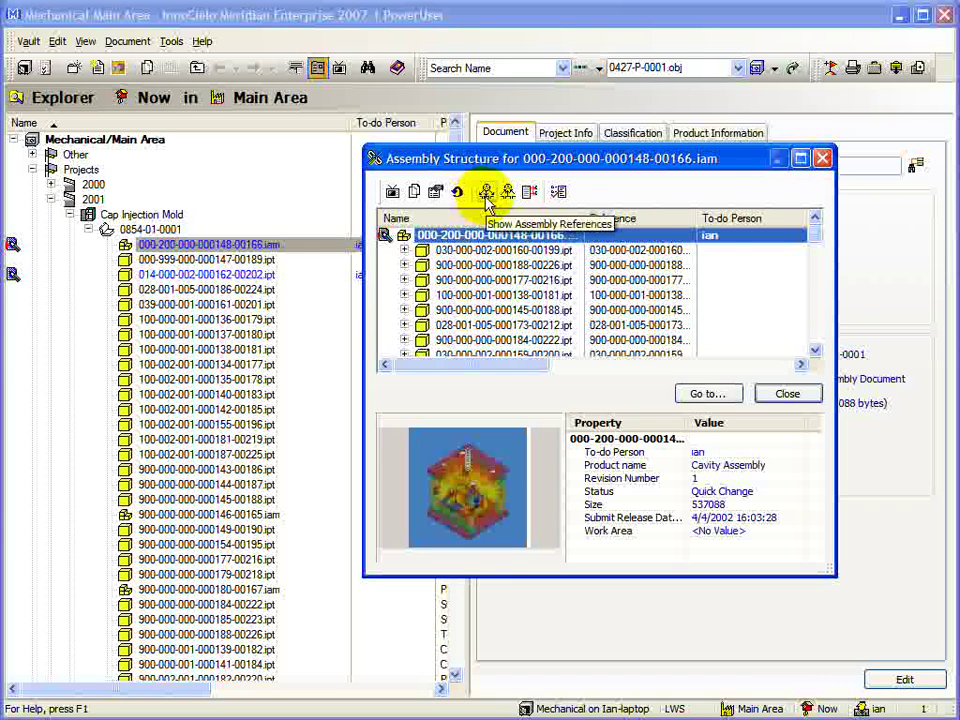
{"action": "left_click_drag", "start_coordinate": [819, 236], "coordinate": [822, 258]}
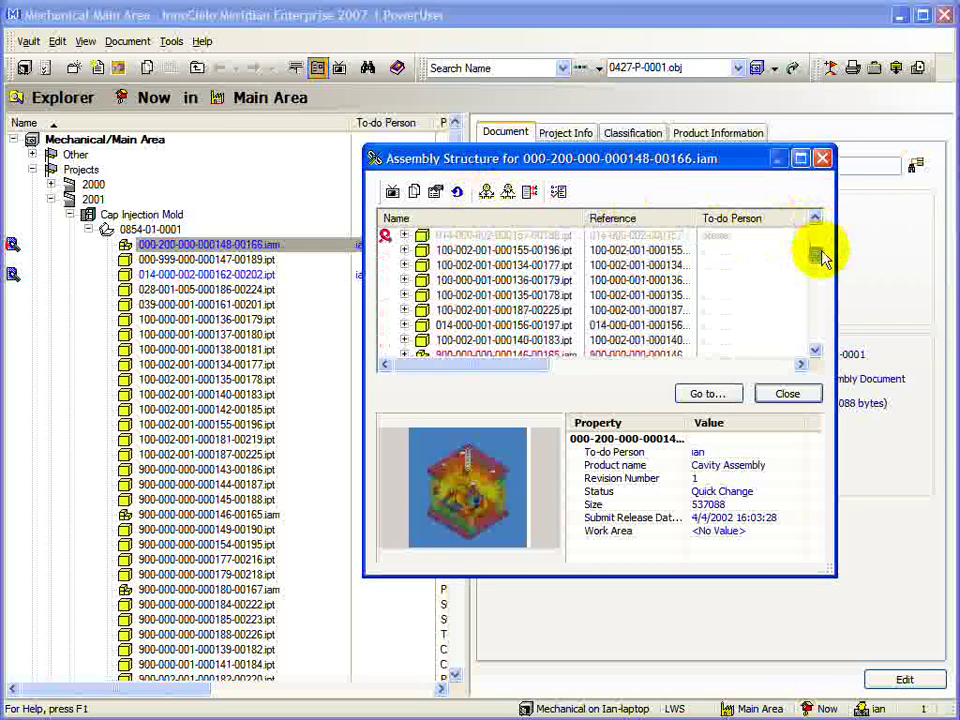
{"action": "double_click", "coordinate": [513, 289]}
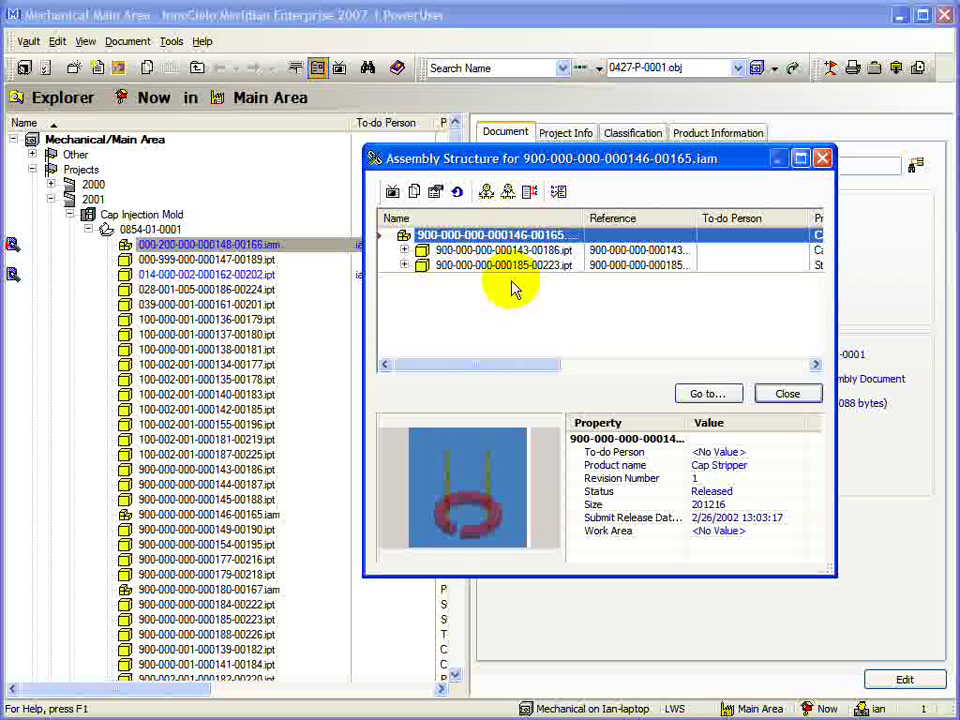
Step: Return to the Cavity Assembly structure, then list the assembly's derivatives
{"action": "left_click", "coordinate": [487, 193]}
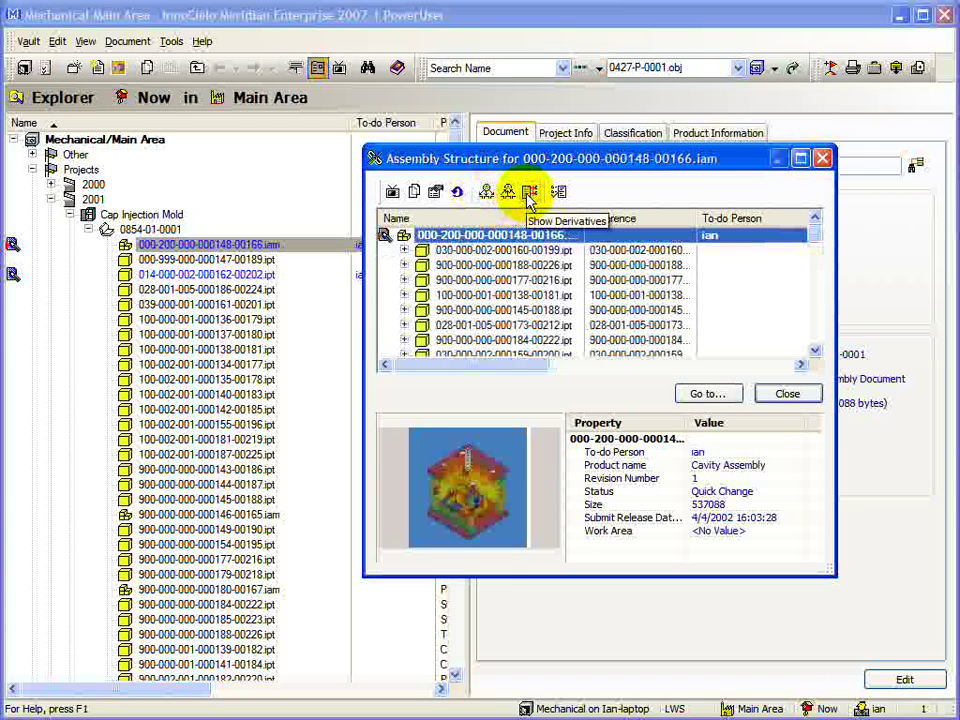
{"action": "left_click", "coordinate": [530, 194]}
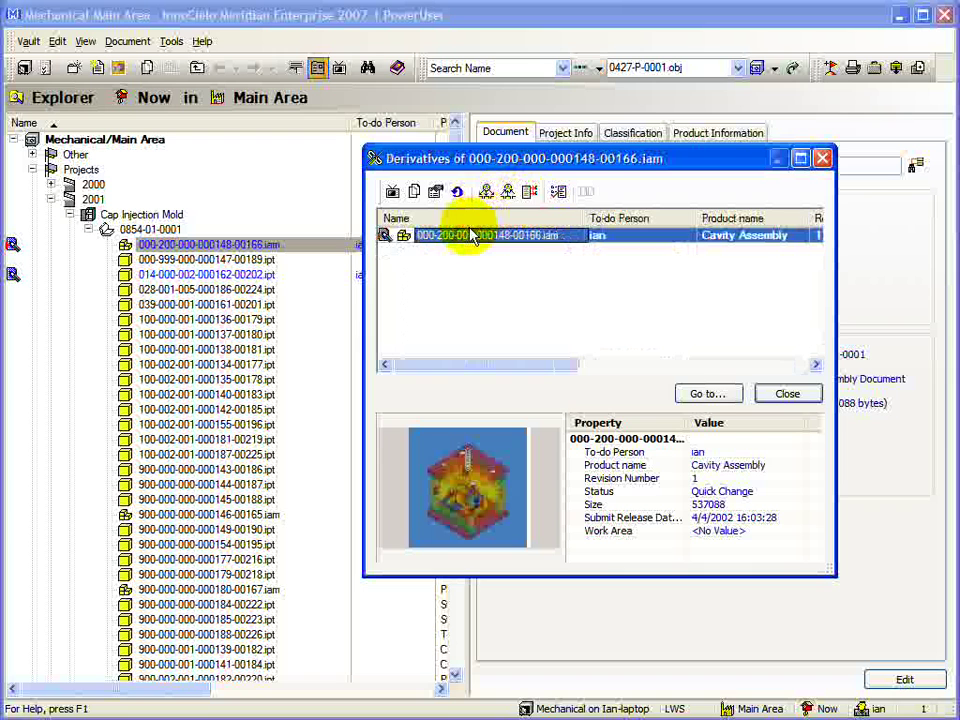
Step: Check the Assembly Structure Options, then dismiss them and the Assembly Structure window, returning to the Cavity Assembly details
{"action": "left_click", "coordinate": [557, 192]}
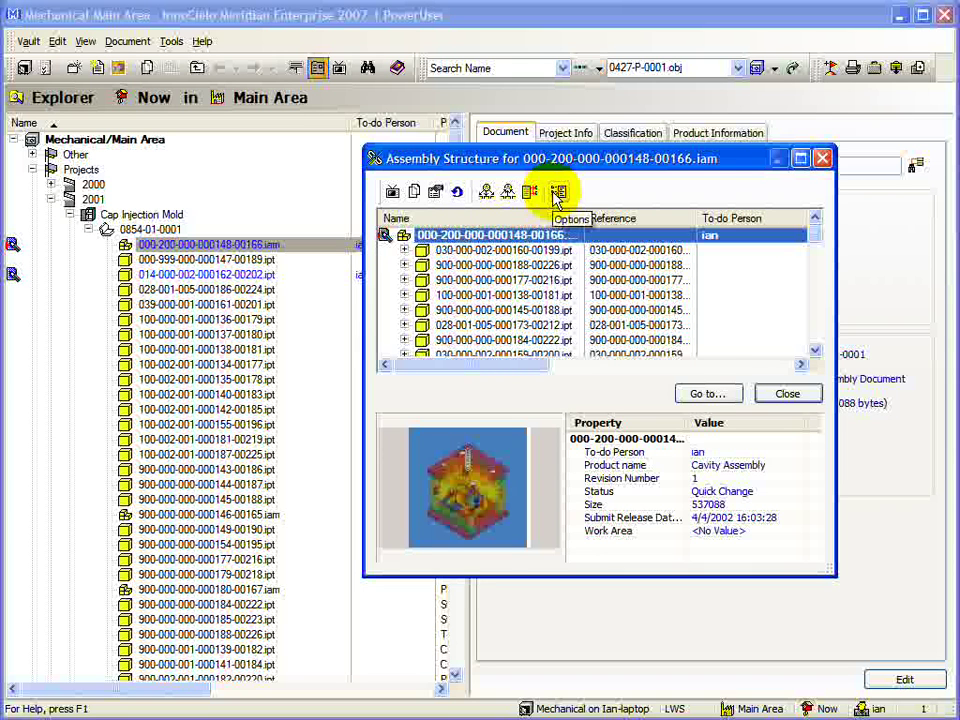
{"action": "left_click", "coordinate": [557, 192]}
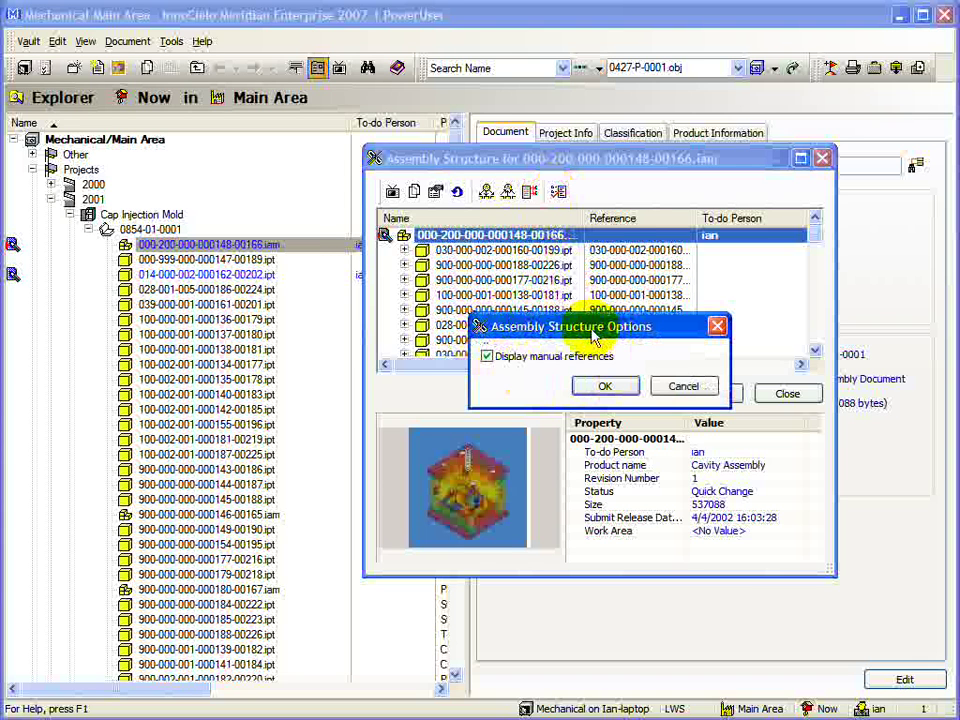
{"action": "key", "text": "Escape"}
{"action": "key", "text": "Escape"}
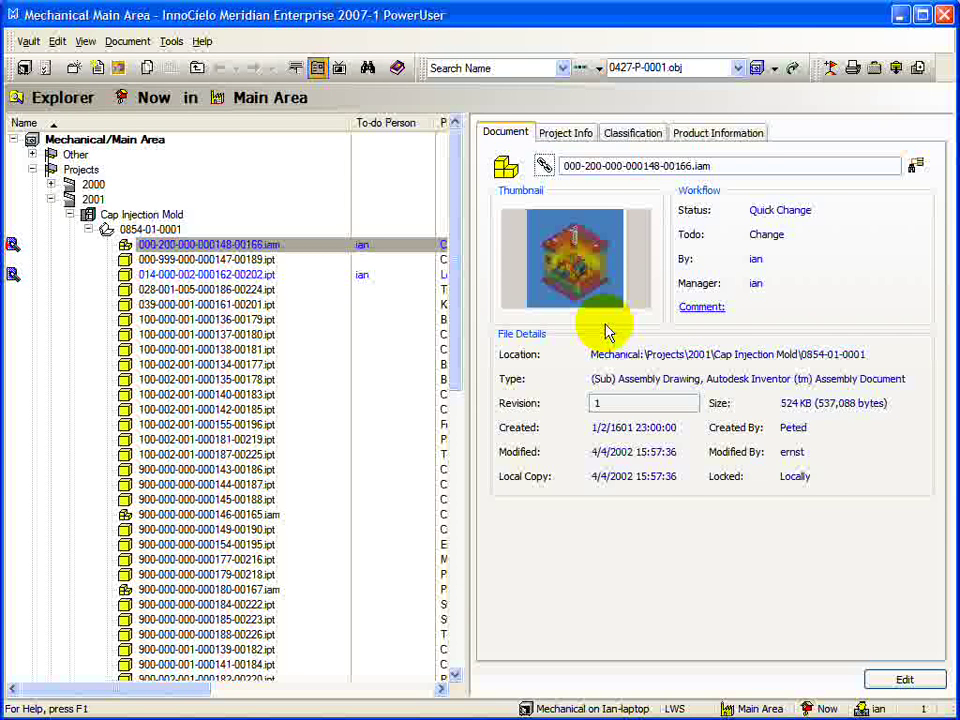